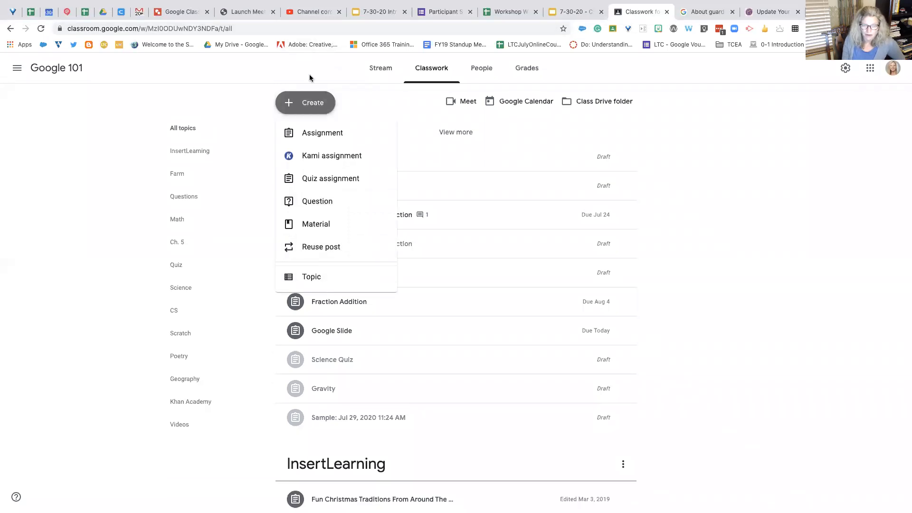
Step: Create a new assignment in the Google 101 classwork and title it "U.S.A. geography"
left_click(309, 77)
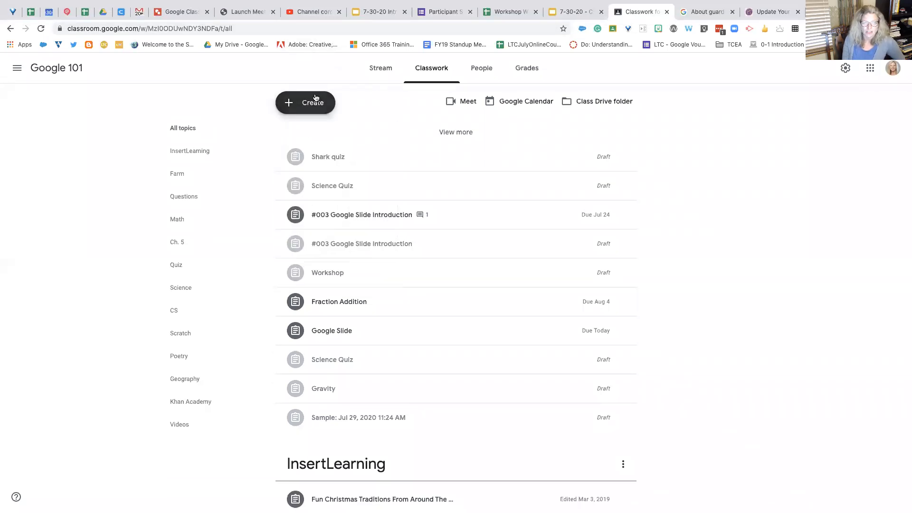
left_click(314, 98)
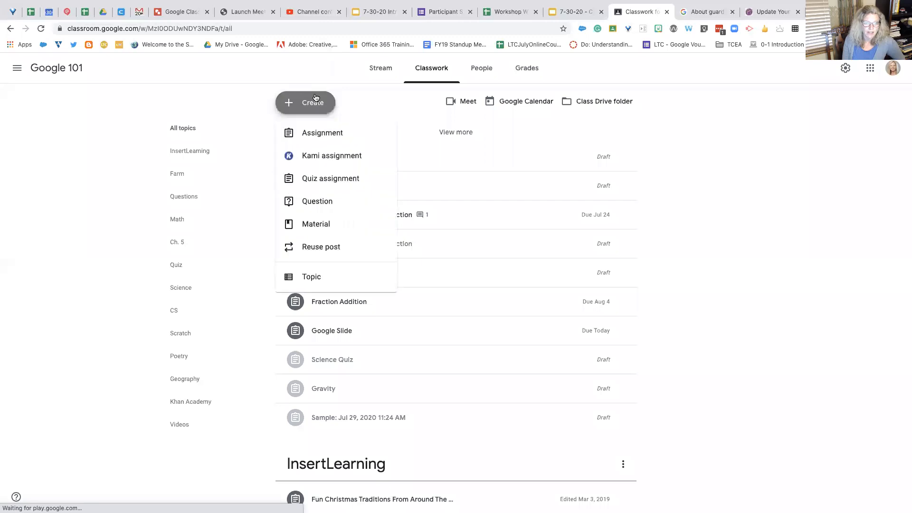
left_click(327, 129)
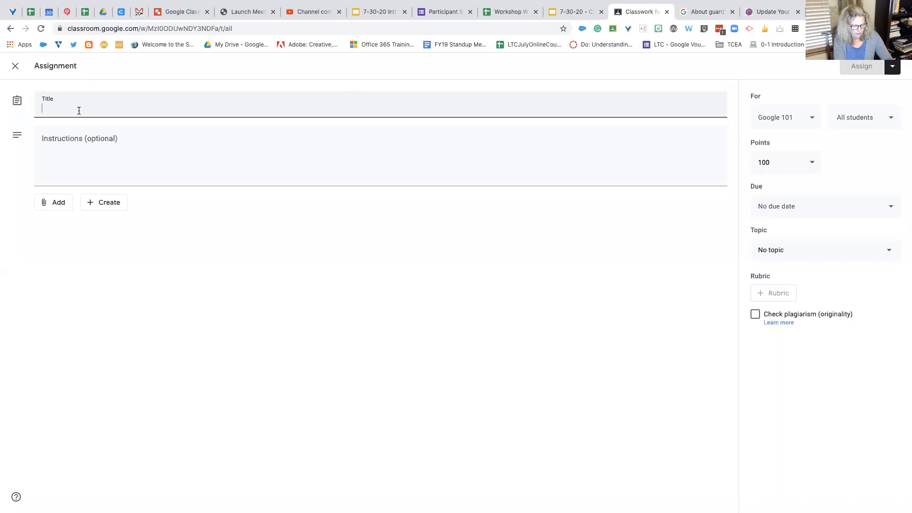
type("G")
key("BackSpace")
type("U.S.A")
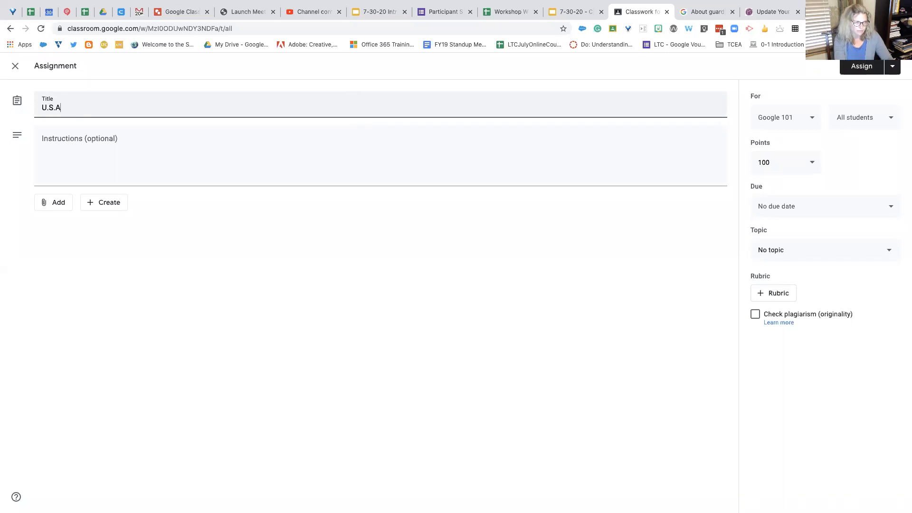
type(". geogrpa")
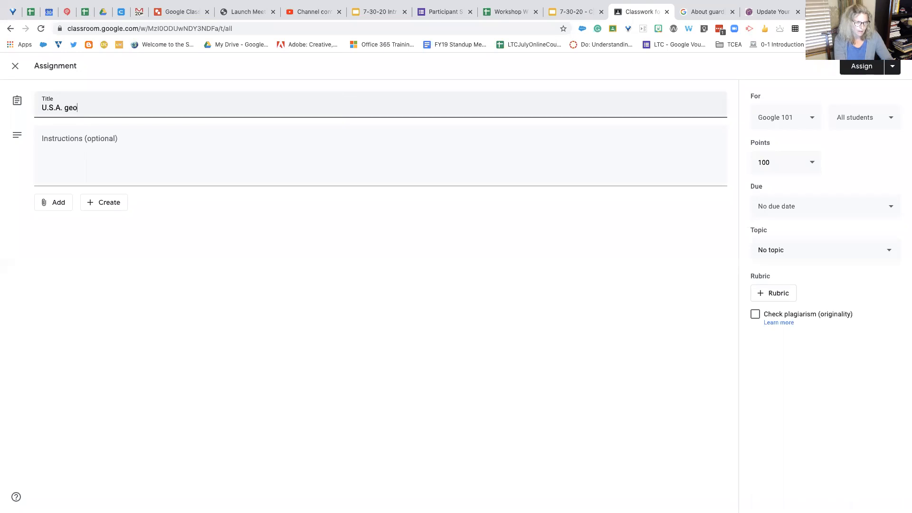
key("BackSpace")
type("aphy")
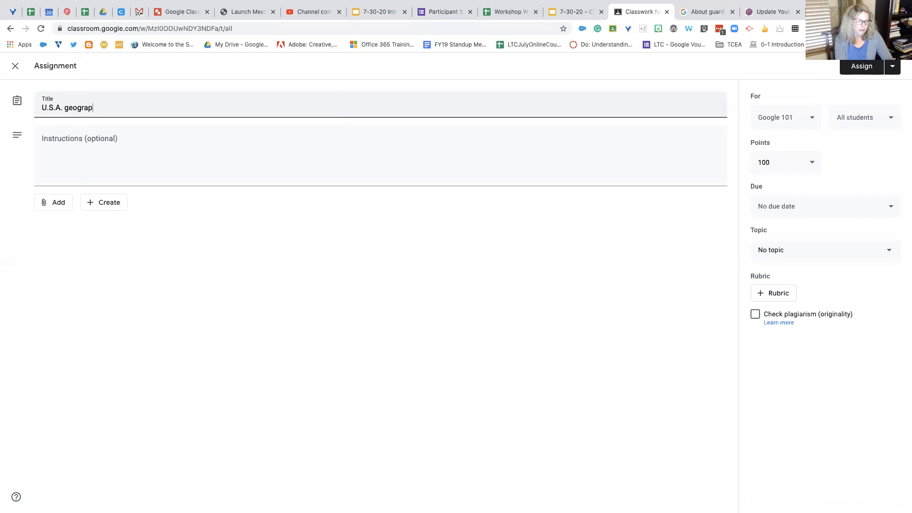
Step: Attach the recent Google Slides file "7-30-20 - Collaborative Google Slides Introductions!" from Google Drive to the assignment
left_click(97, 151)
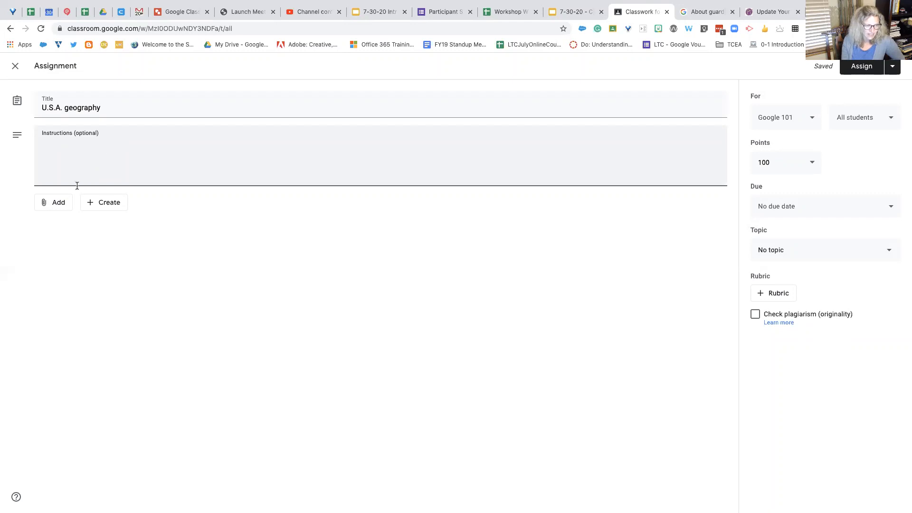
left_click(60, 206)
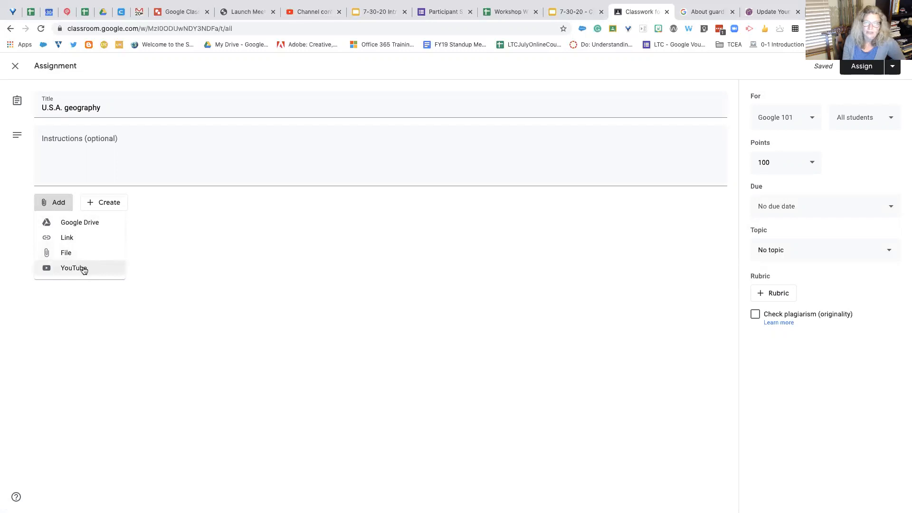
left_click(81, 226)
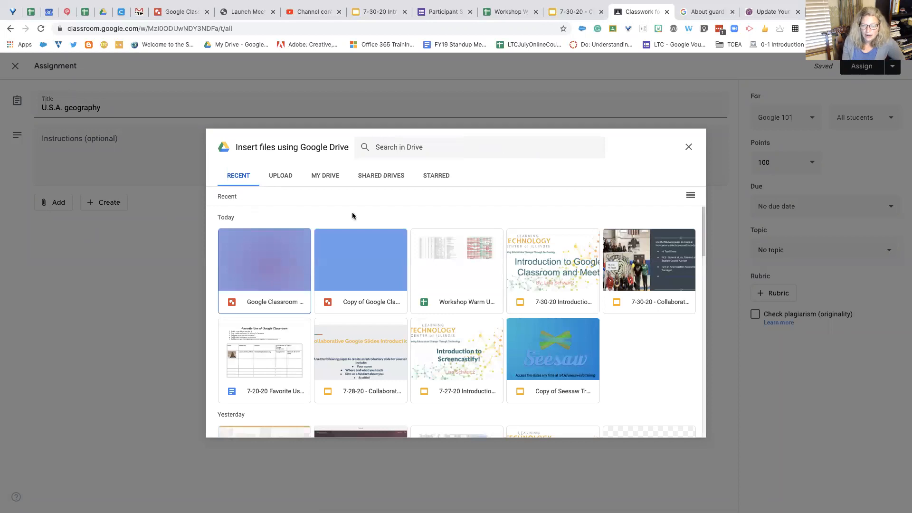
left_click(637, 245)
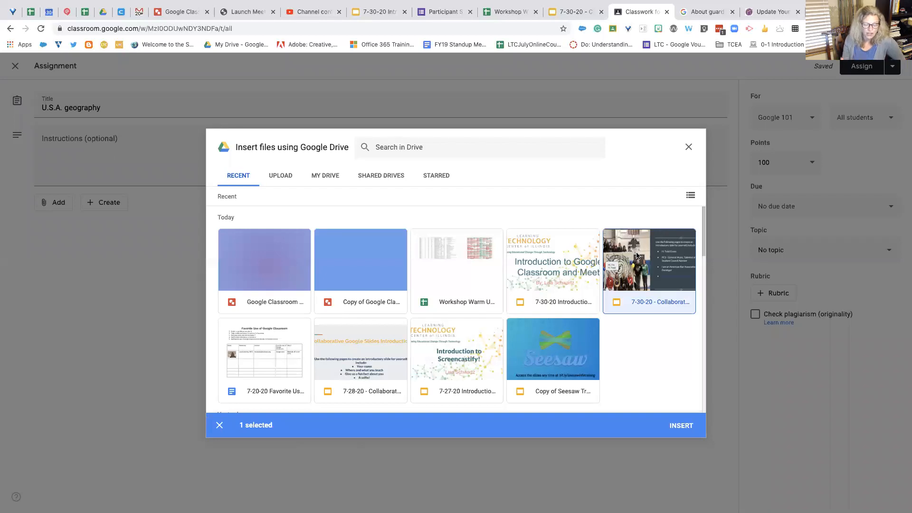
left_click(682, 428)
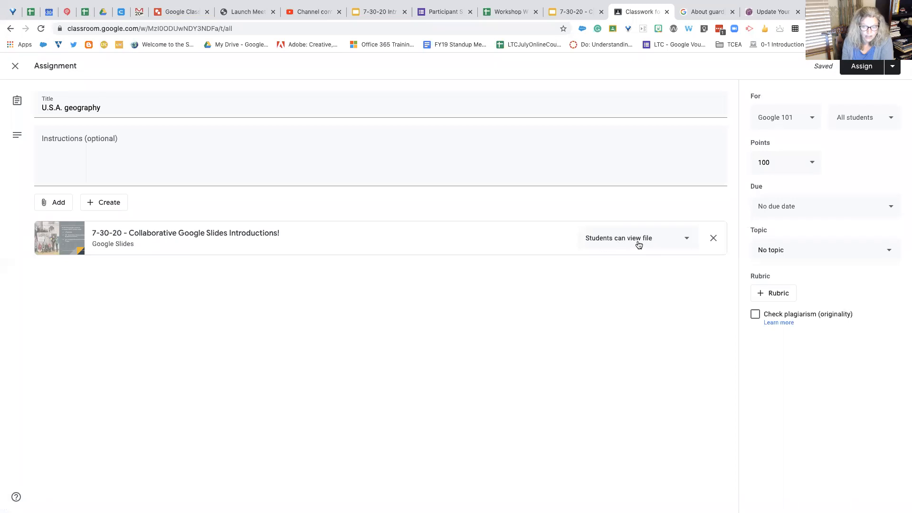
Step: Set the attached slides' student permission to "Students can edit file"
left_click(688, 242)
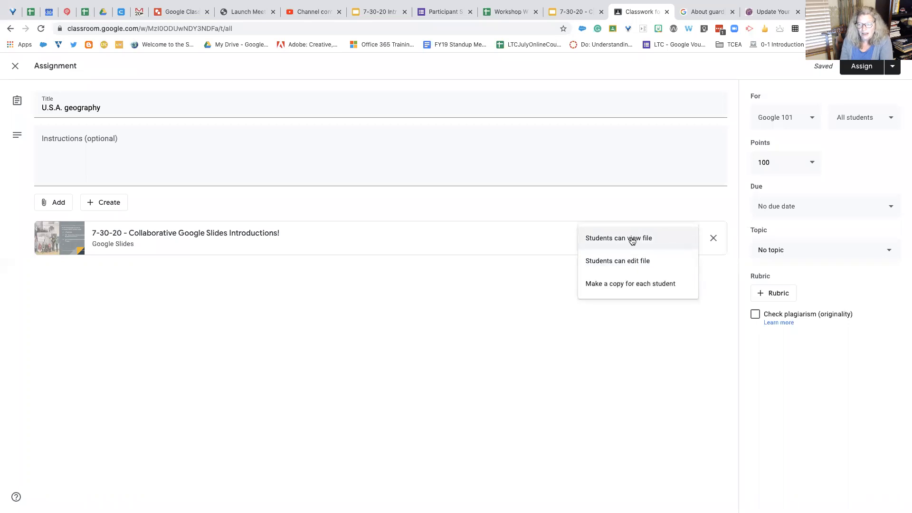
left_click(643, 263)
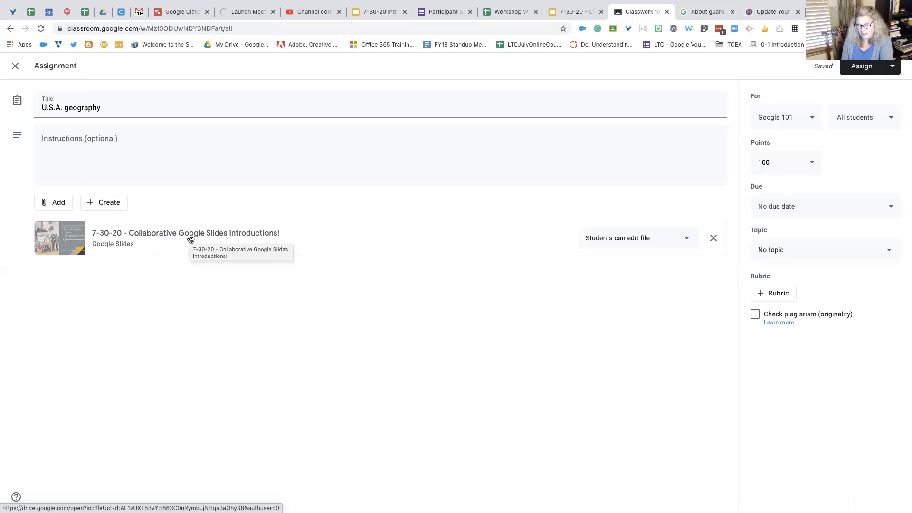
left_click(688, 241)
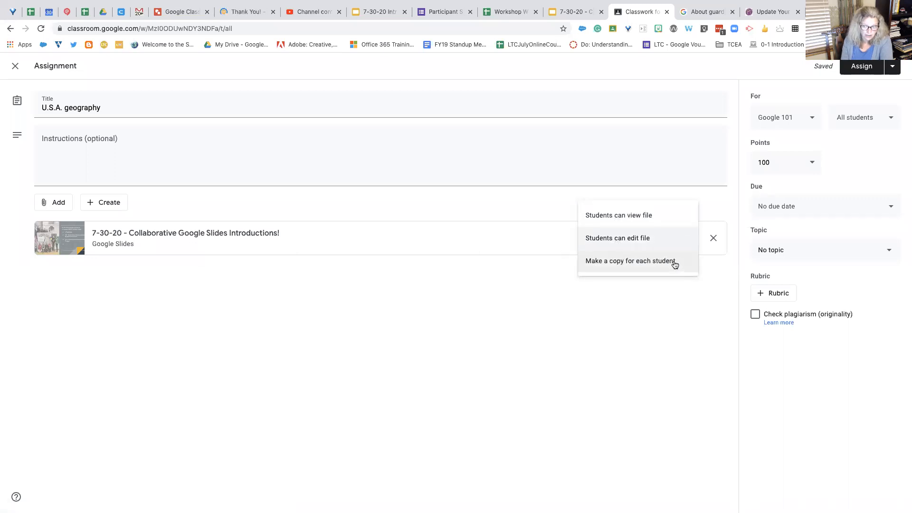
left_click(662, 242)
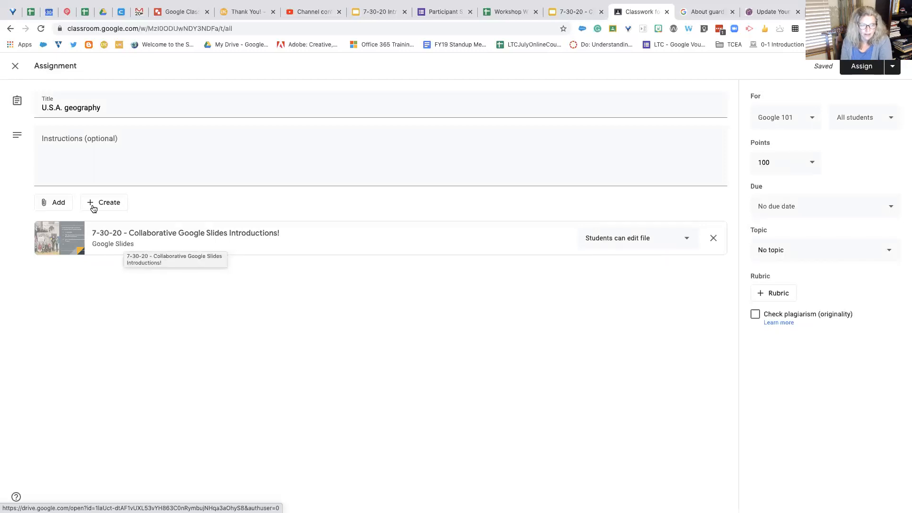
Step: Examine the file sources for attaching from Google Drive: recent files, upload, My Drive, shared drives and starred items
left_click(55, 205)
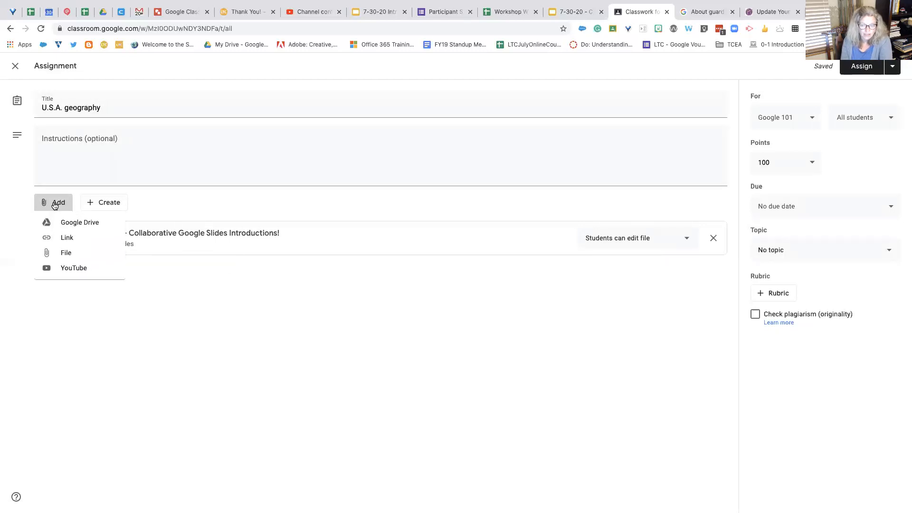
left_click(78, 223)
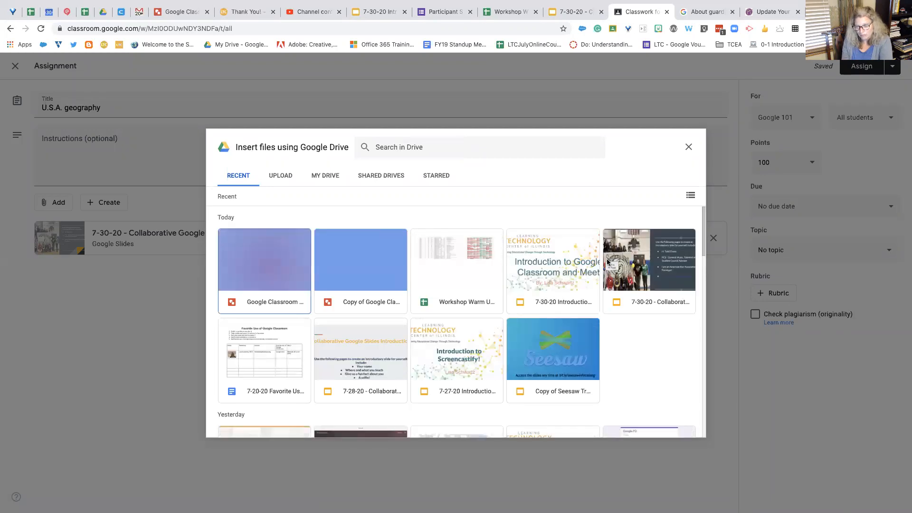
left_click(608, 261)
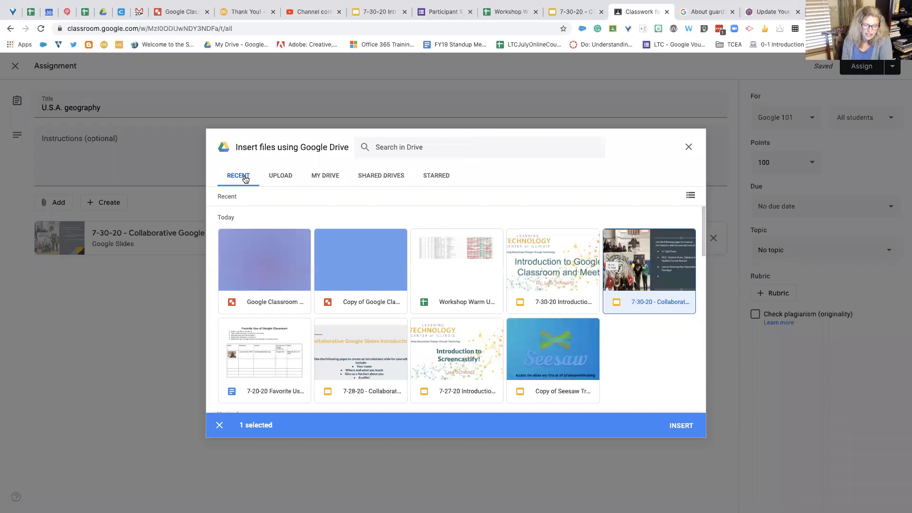
left_click(280, 178)
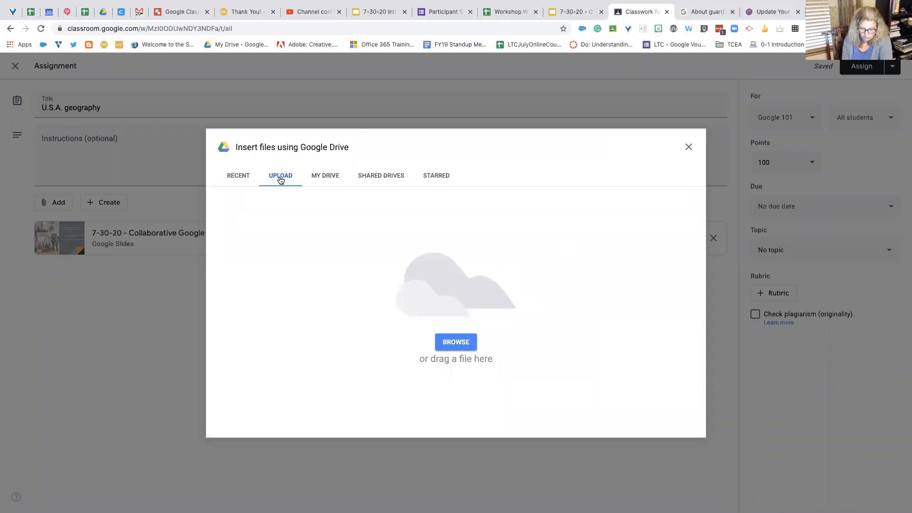
left_click(325, 179)
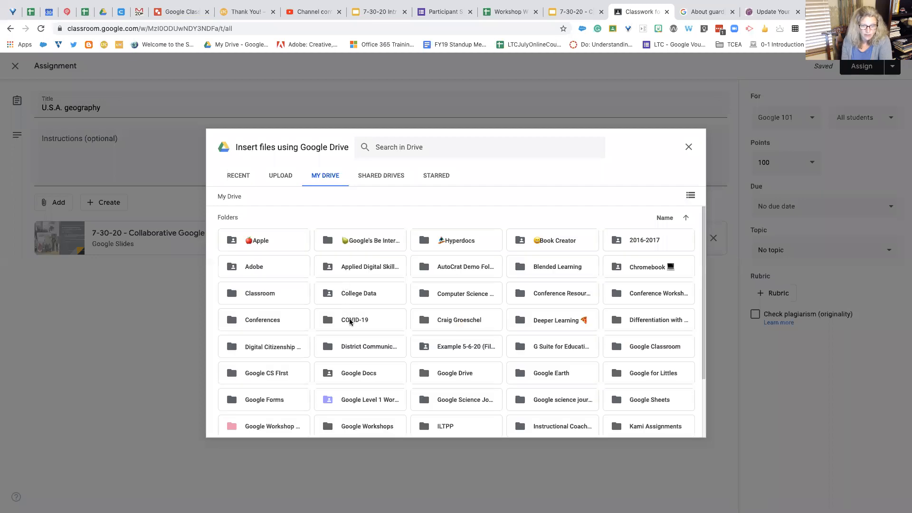
scroll(350, 321, "down", 2)
scroll(350, 321, "up", 2)
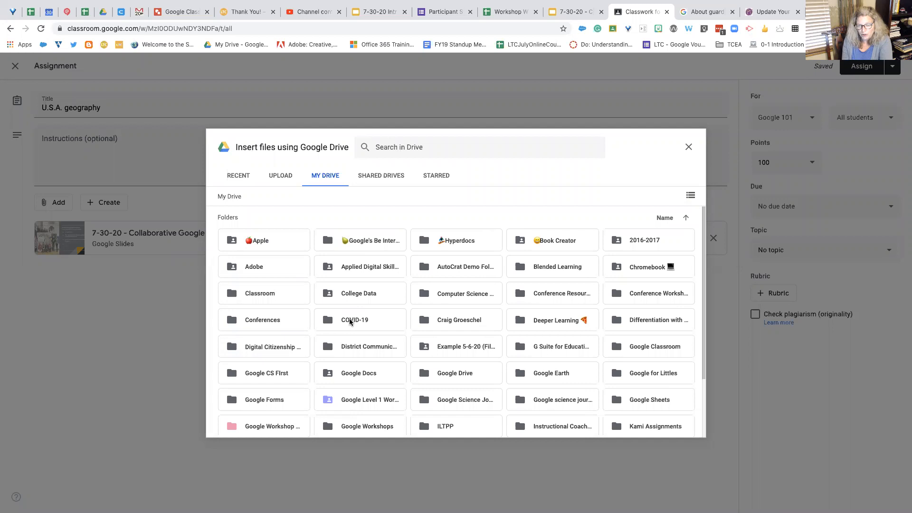
scroll(349, 321, "down", 2)
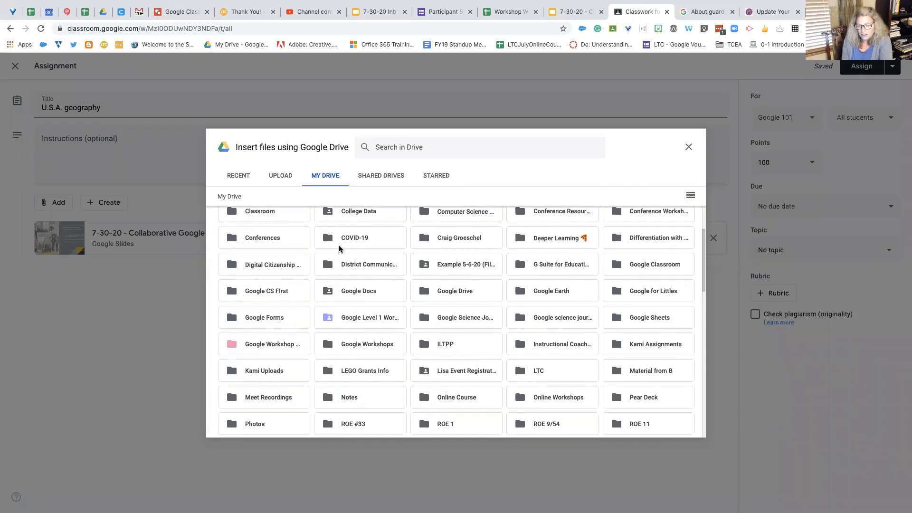
scroll(340, 248, "down", 8)
scroll(340, 248, "up", 5)
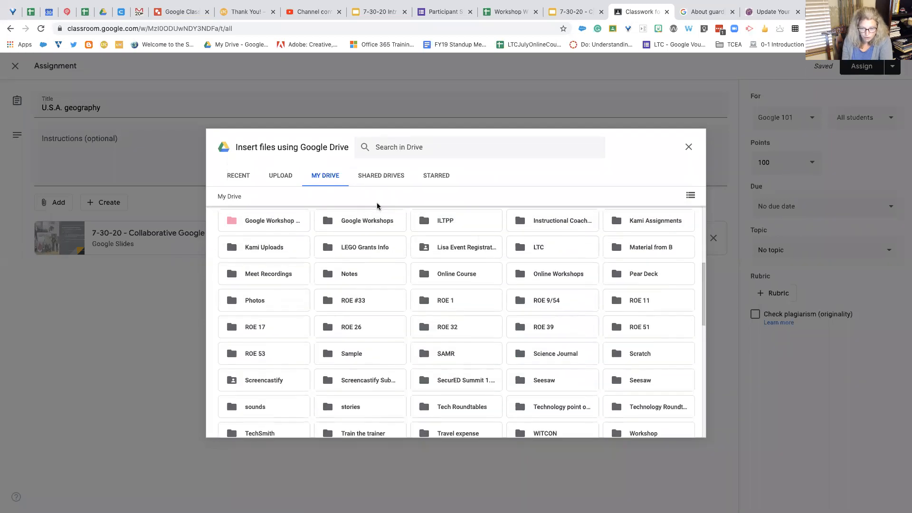
scroll(380, 238, "up", 1)
scroll(380, 266, "up", 4)
scroll(380, 266, "down", 10)
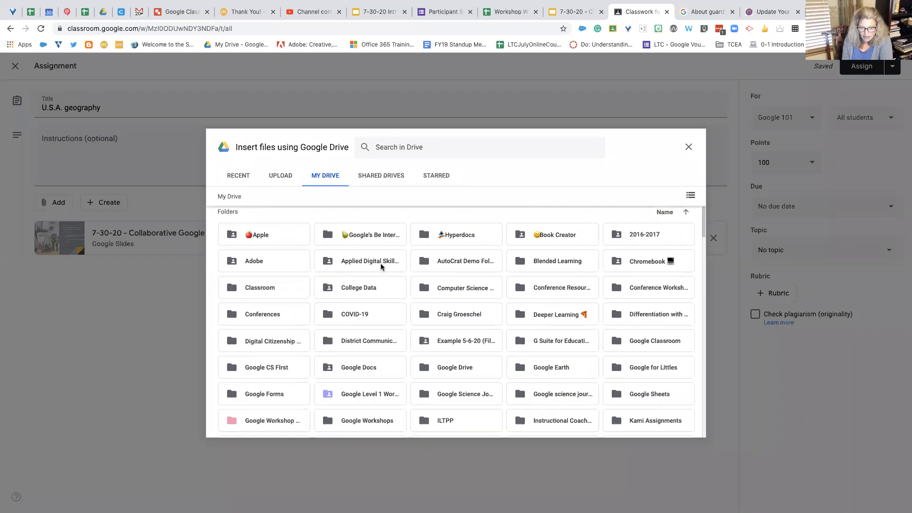
scroll(381, 267, "down", 5)
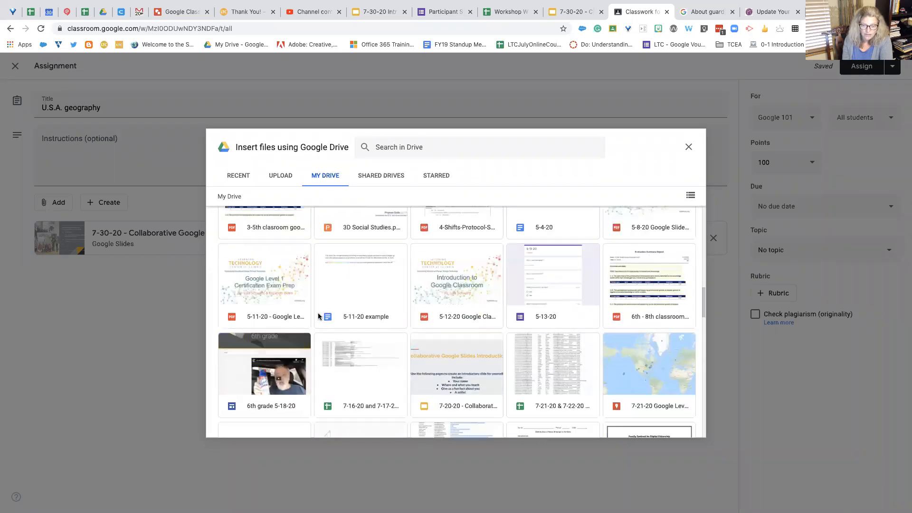
scroll(380, 325, "up", 10)
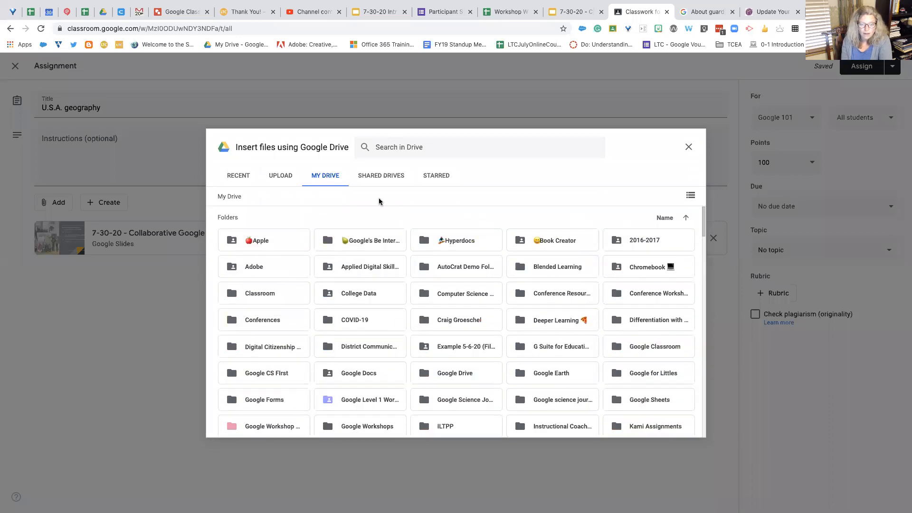
left_click(381, 178)
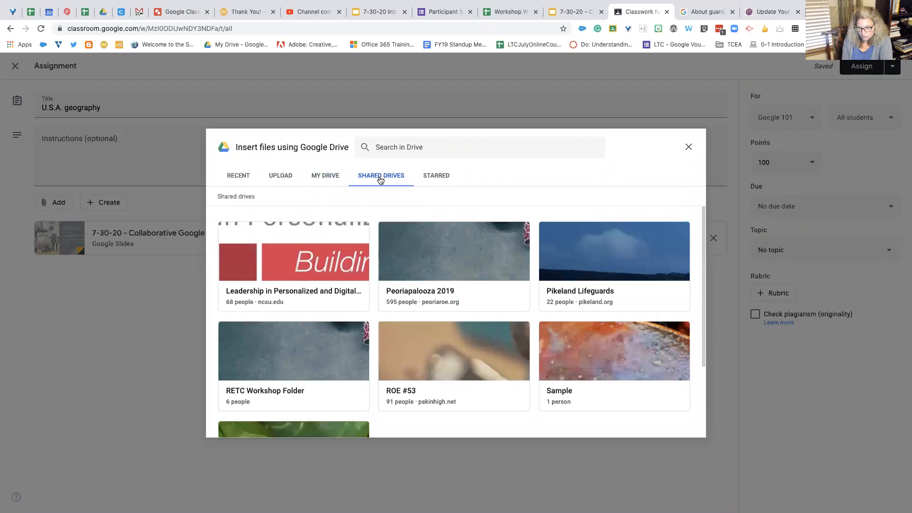
left_click(436, 177)
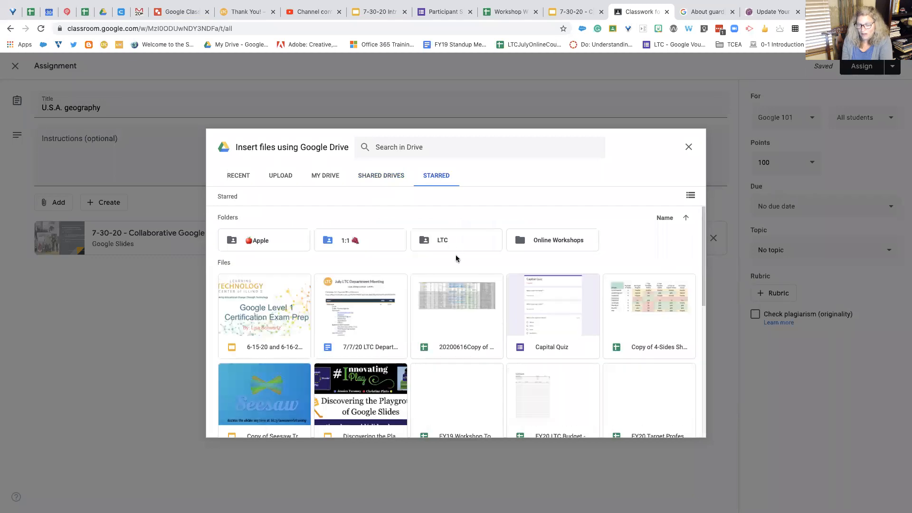
scroll(456, 288, "down", 5)
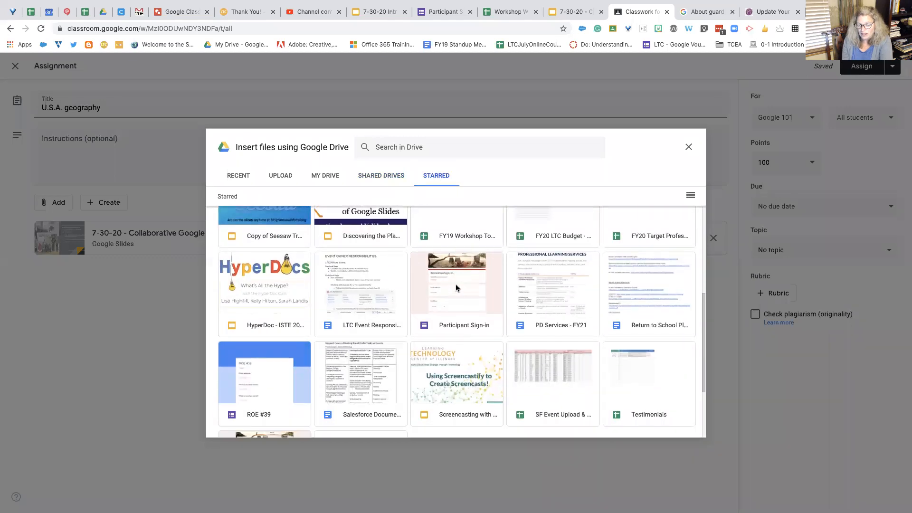
scroll(456, 288, "down", 2)
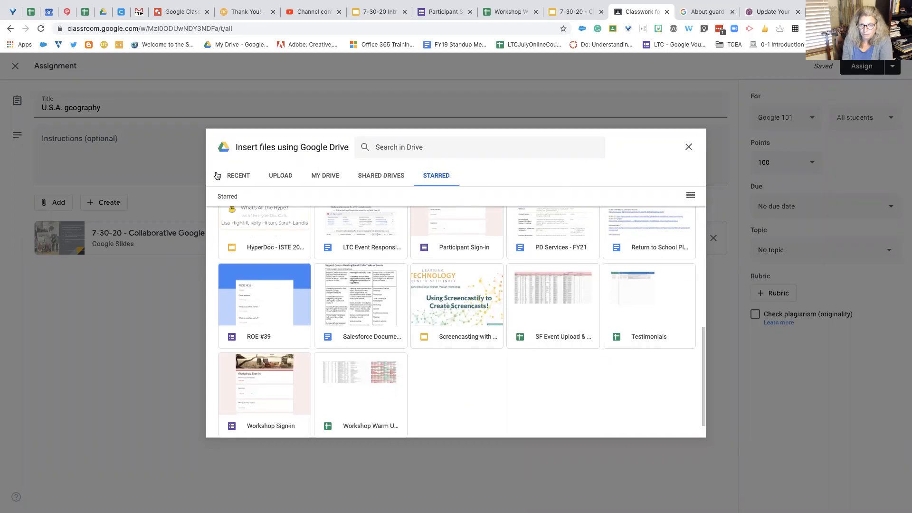
Step: Try to attach the recent "7-30-20 - Collaborative Google Slides Introductions!" file to the assignment again
left_click(237, 175)
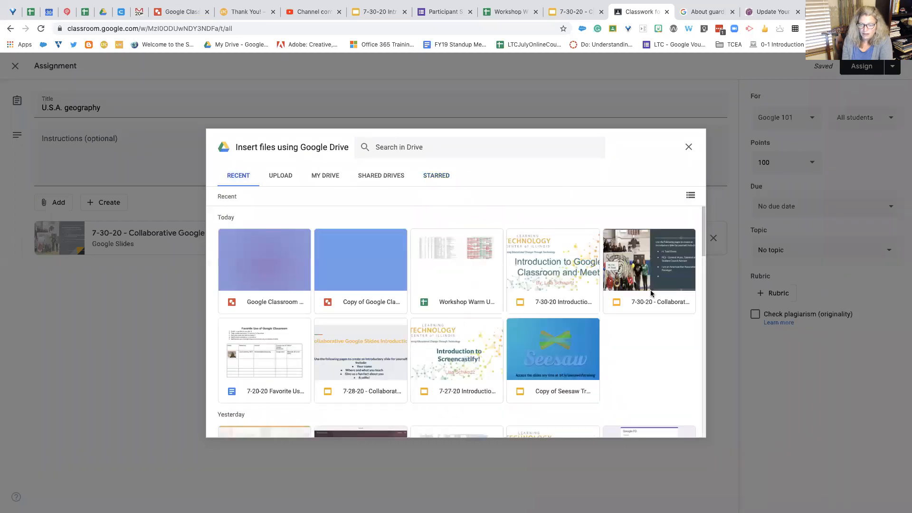
left_click(649, 280)
scroll(643, 381, "down", 2)
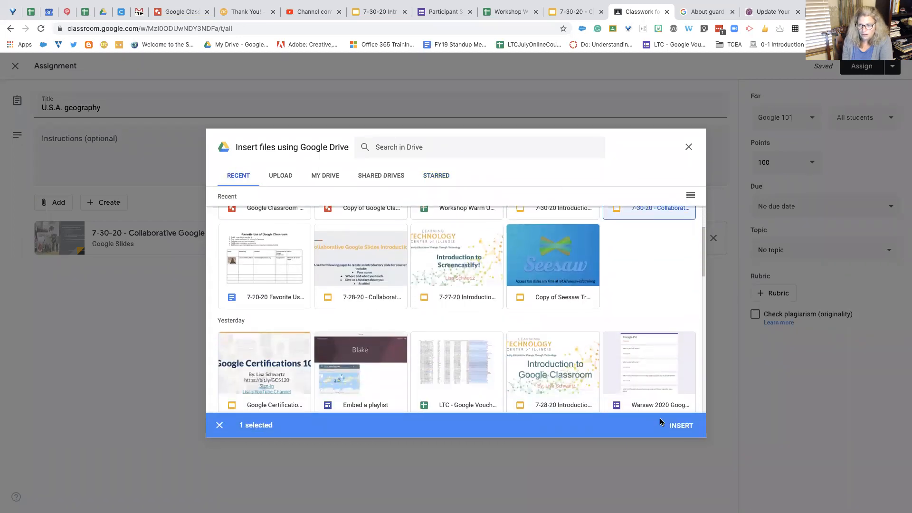
left_click(674, 425)
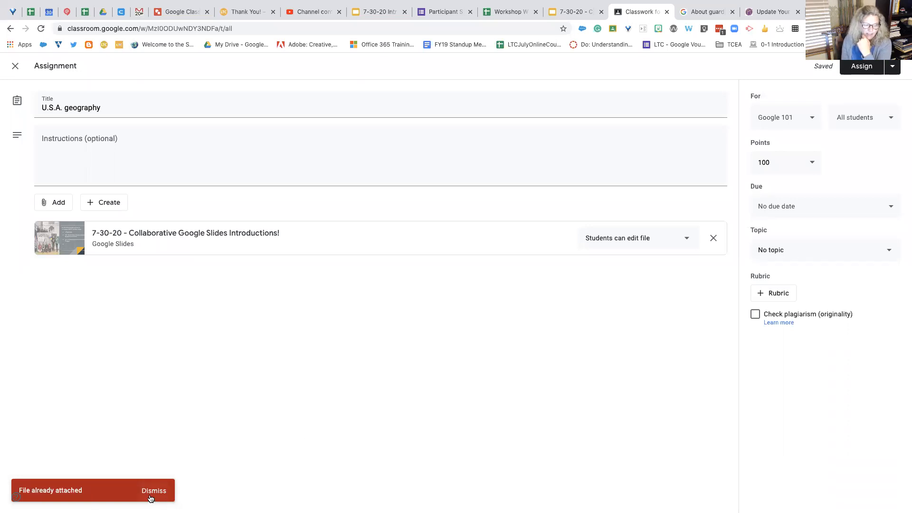
Step: Attach the recent "7-30-20 Introduction to Google Classroom and Meet: Putting it all together." slides from Google Drive with "Make a copy for each student"
left_click(55, 206)
left_click(72, 221)
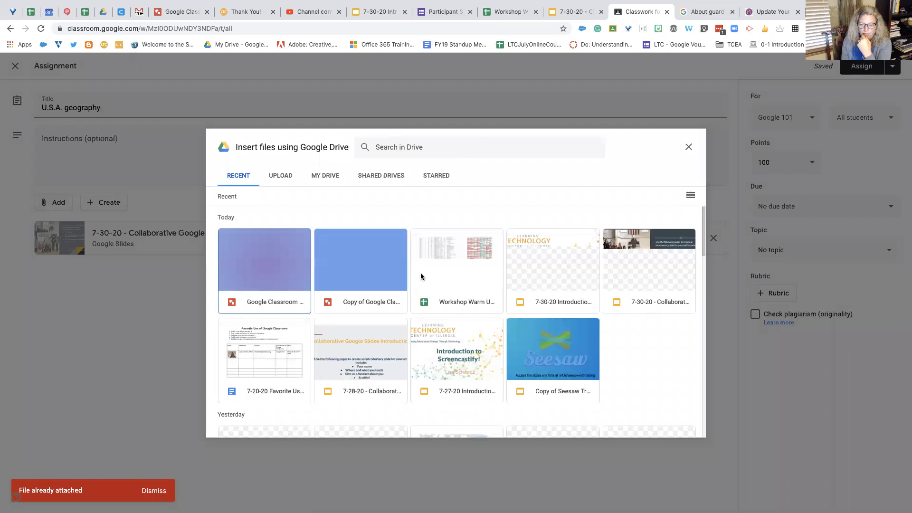
left_click(556, 272)
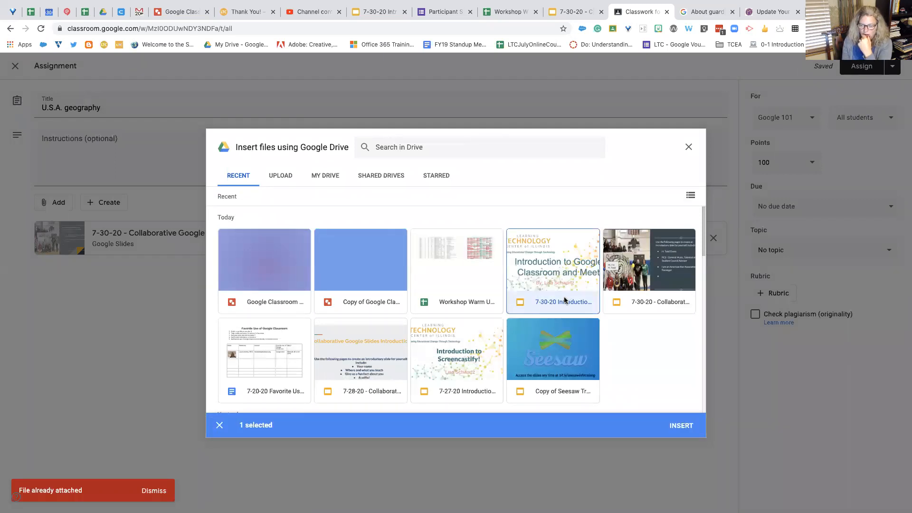
left_click(693, 430)
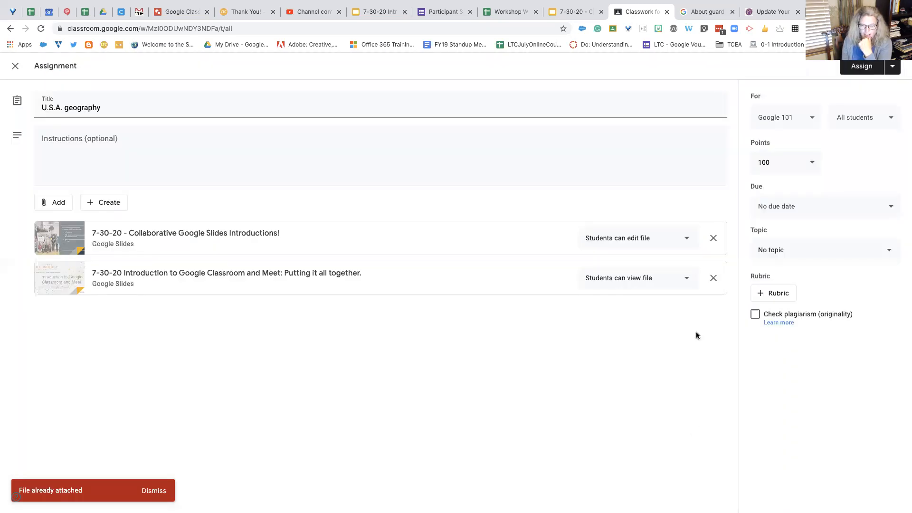
left_click(686, 279)
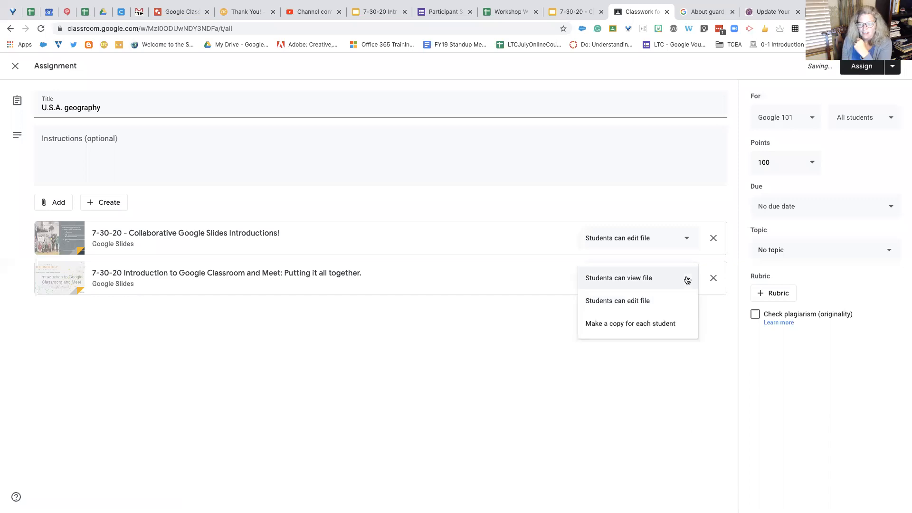
left_click(676, 326)
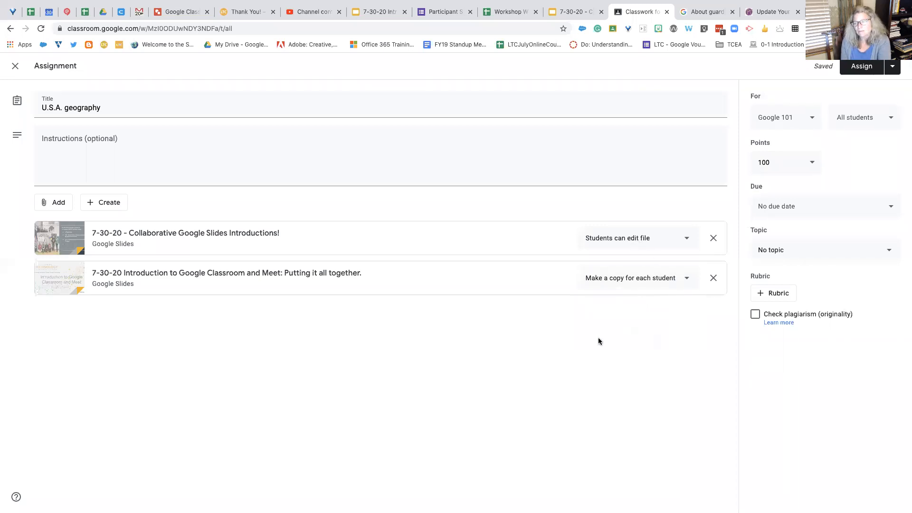
Step: Check which classes can receive the assignment, and limit its recipients in Google 101 to two selected students
left_click(815, 122)
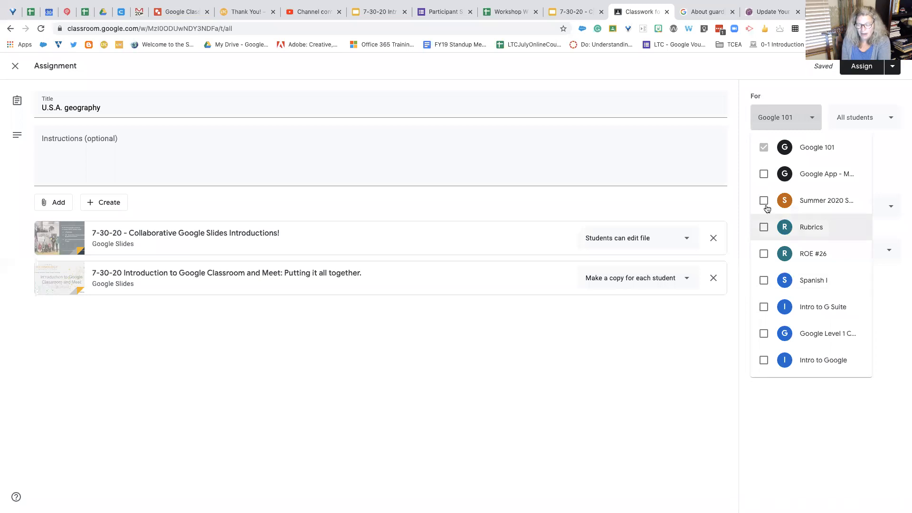
left_click(786, 89)
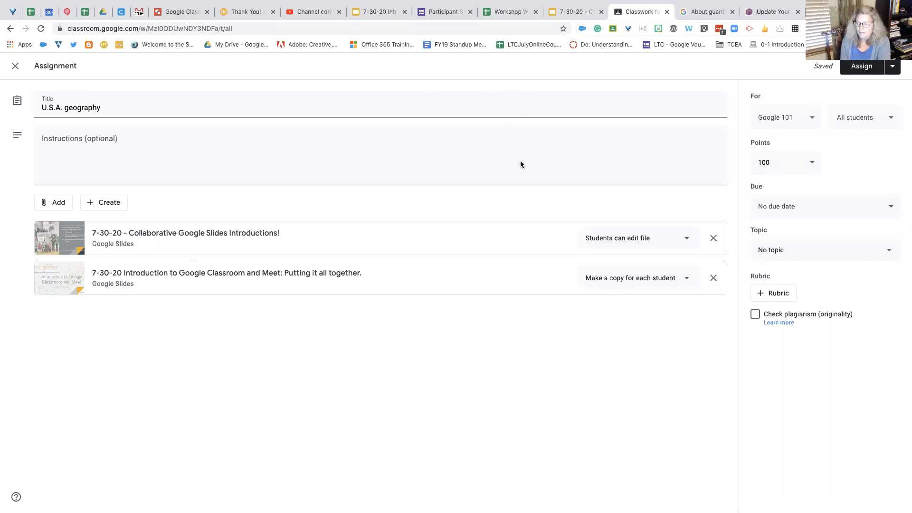
left_click(884, 119)
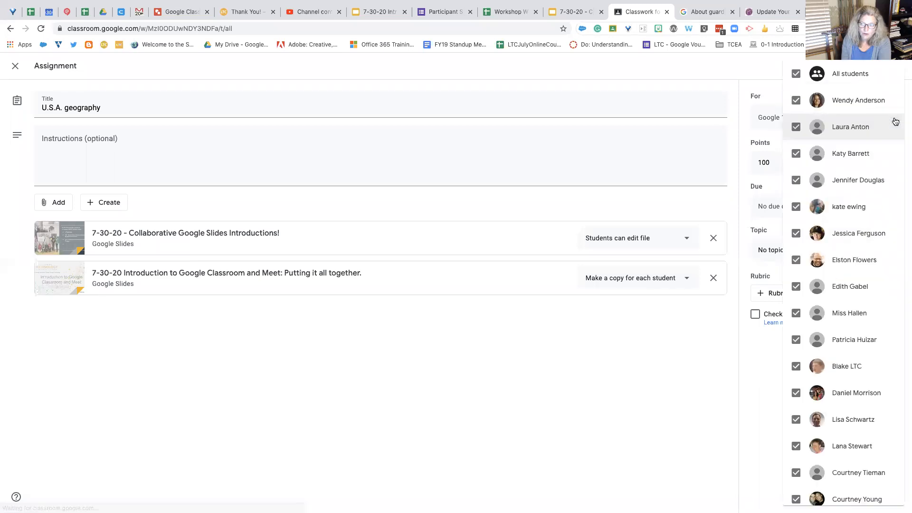
left_click(796, 74)
scroll(802, 356, "down", 1)
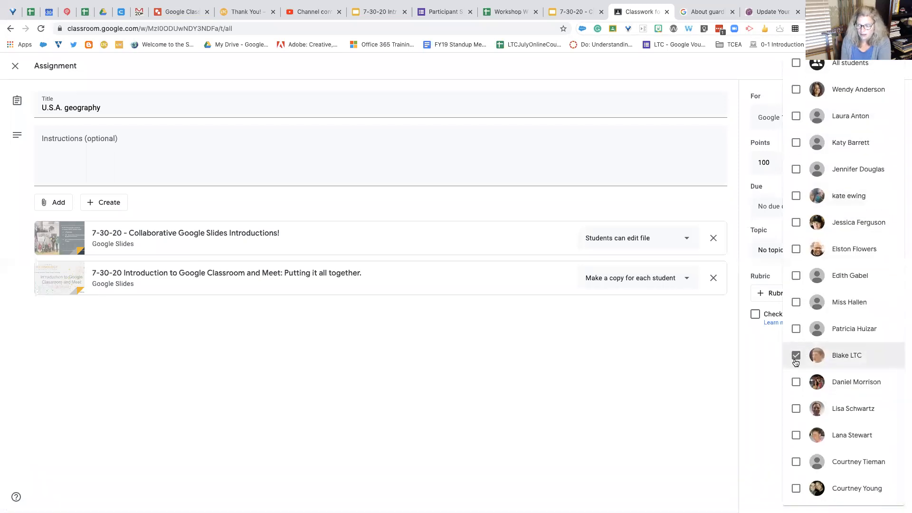
left_click(797, 356)
left_click(708, 378)
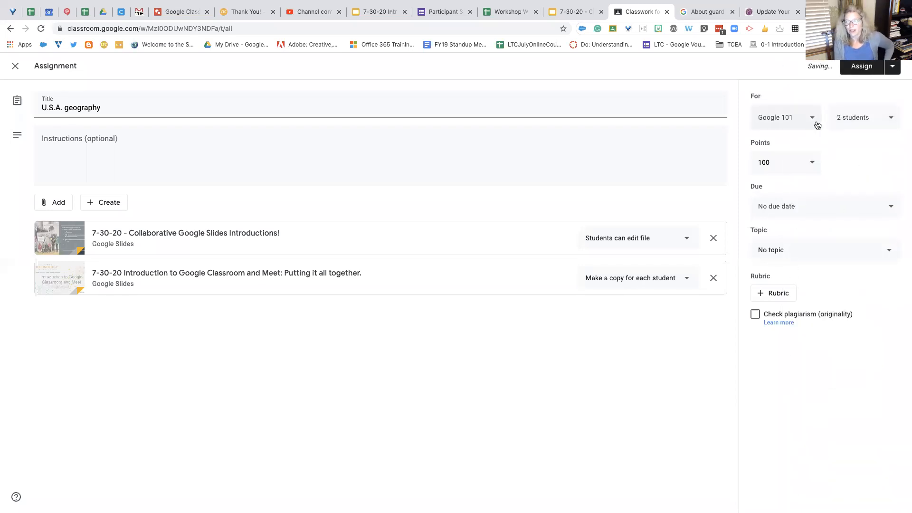
Step: Set the assignment's points to 10
left_click(815, 166)
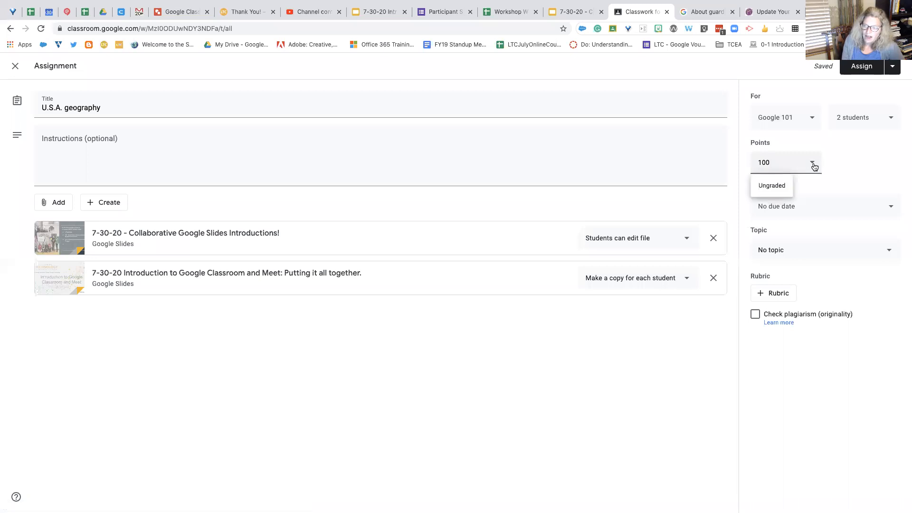
key("BackSpace")
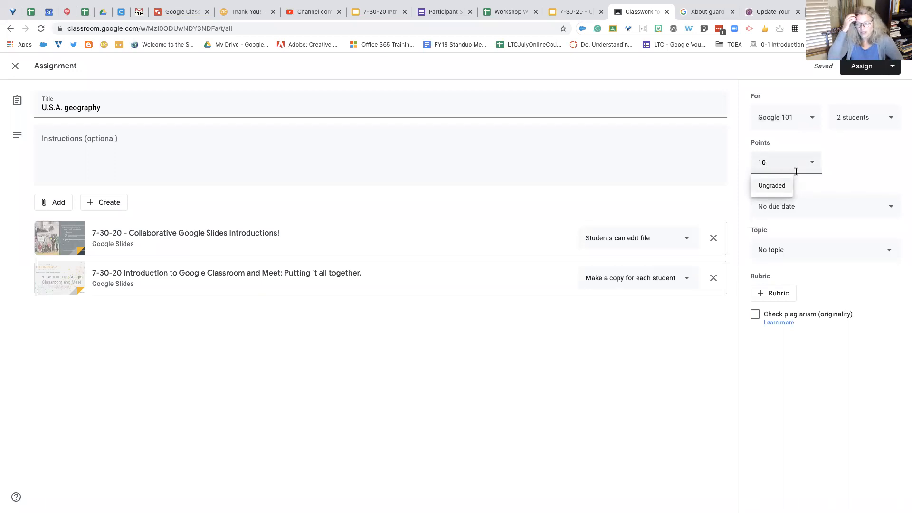
left_click(850, 179)
Step: Set the assignment's due date to Aug 4, 2020, with a due time of 11:59 PM
left_click(884, 206)
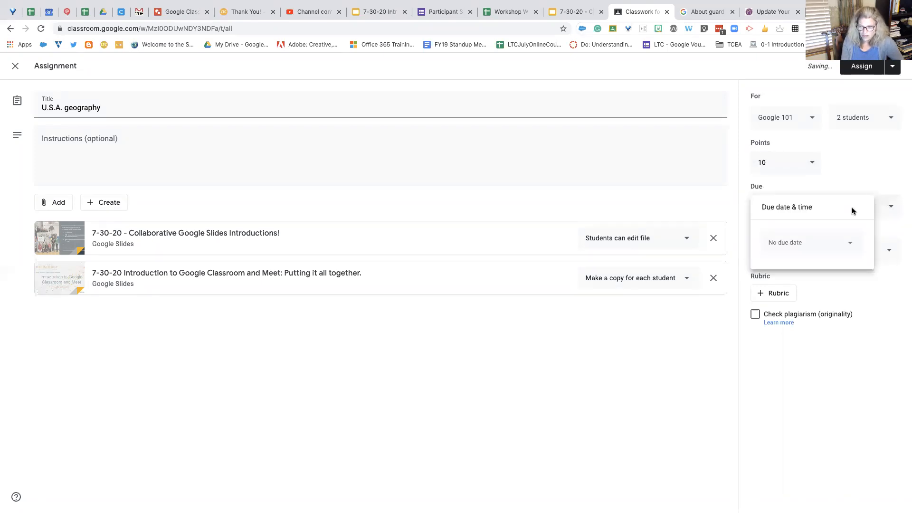
left_click(814, 242)
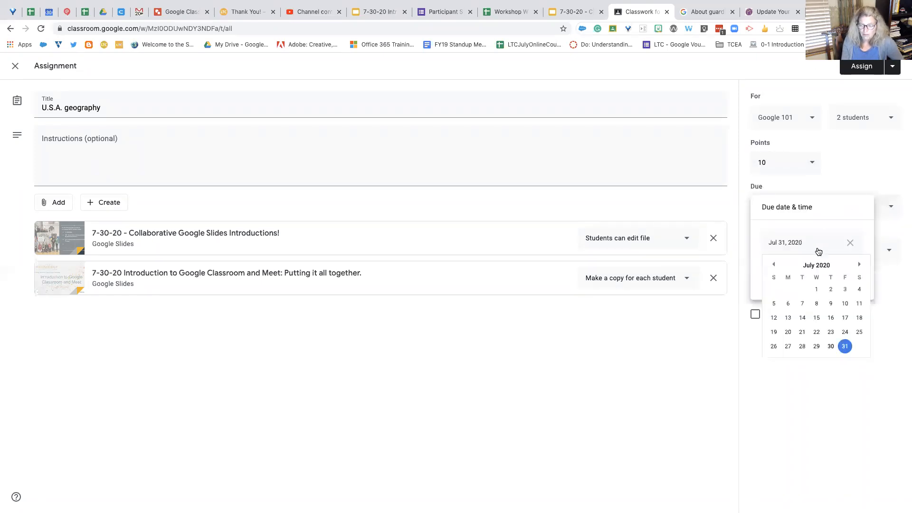
left_click(859, 264)
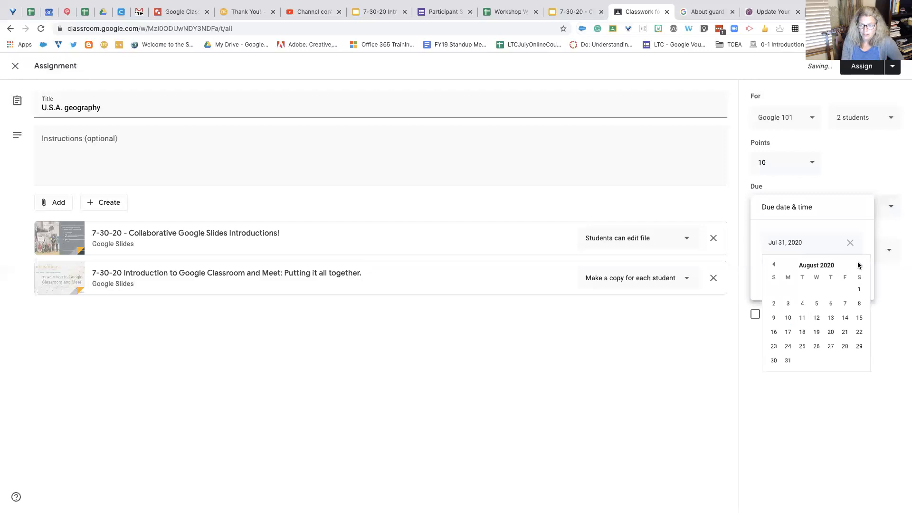
left_click(802, 303)
left_click(796, 281)
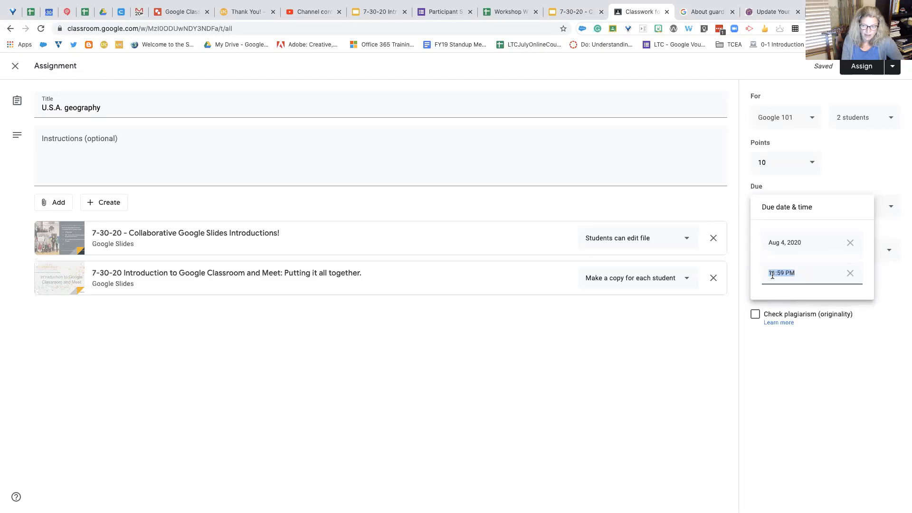
left_click(838, 205)
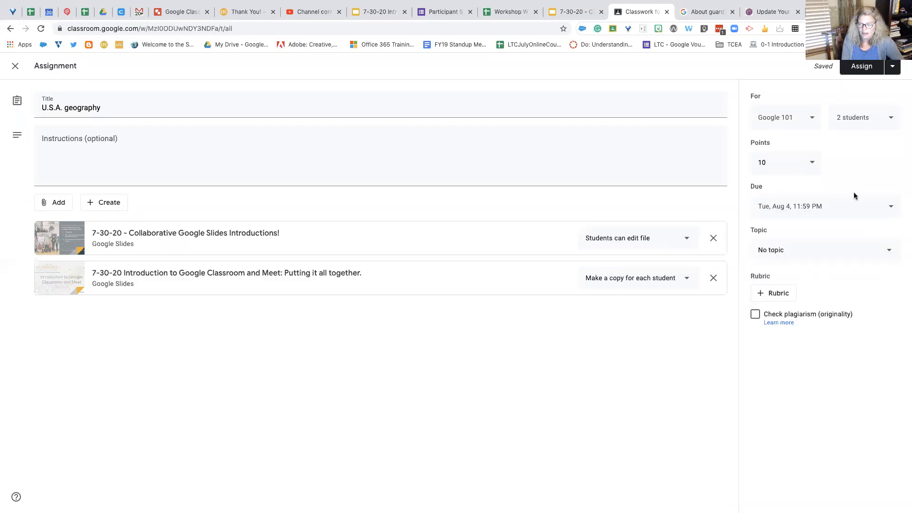
Step: Try assigning the Geography topic to the assignment, and set the topic back to "No topic"
left_click(889, 254)
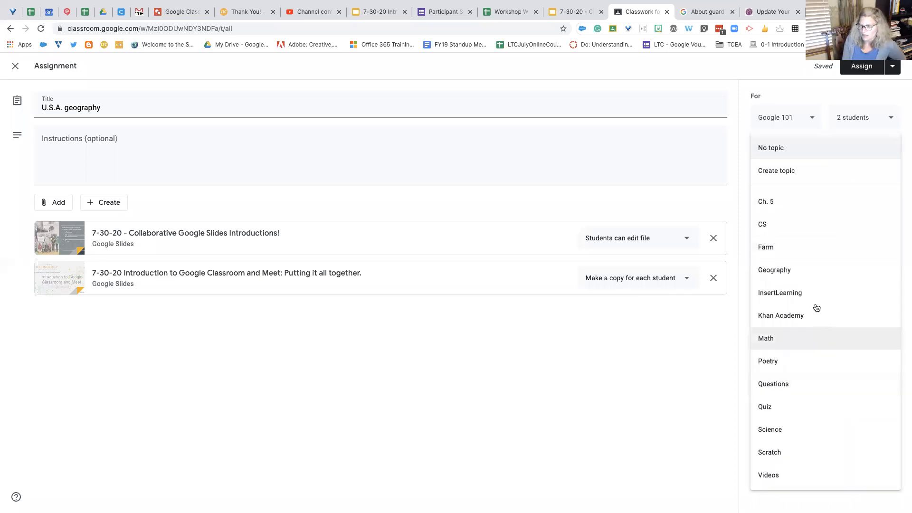
left_click(795, 270)
left_click(885, 251)
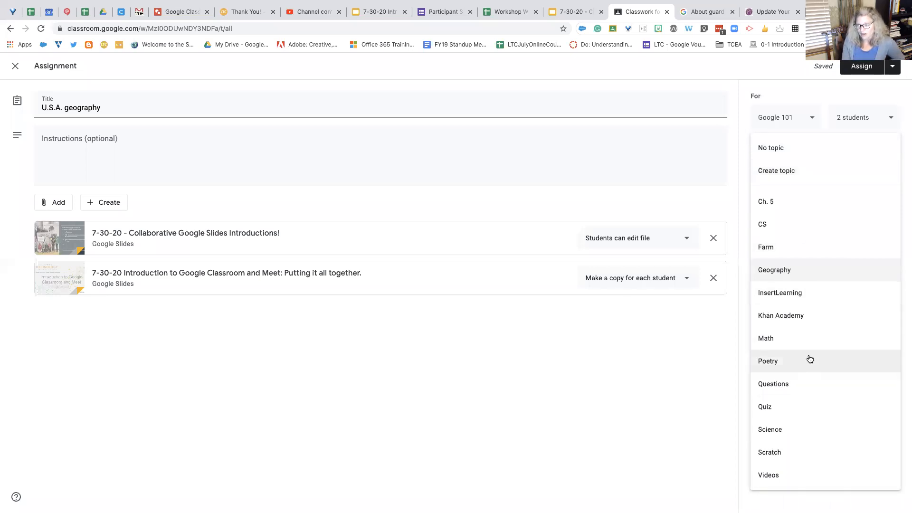
left_click(784, 149)
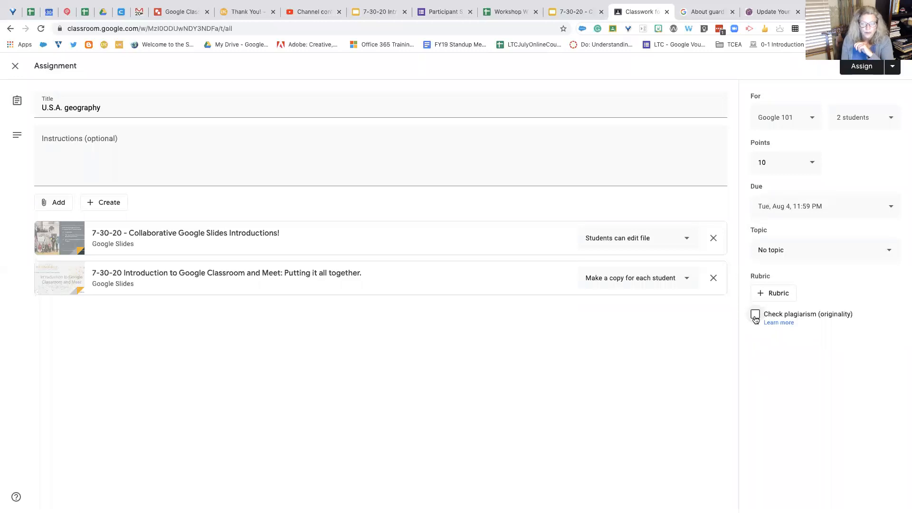
Step: Read the Classroom Help article about the plagiarism (originality) check: what the reports do and where they are available
left_click(779, 323)
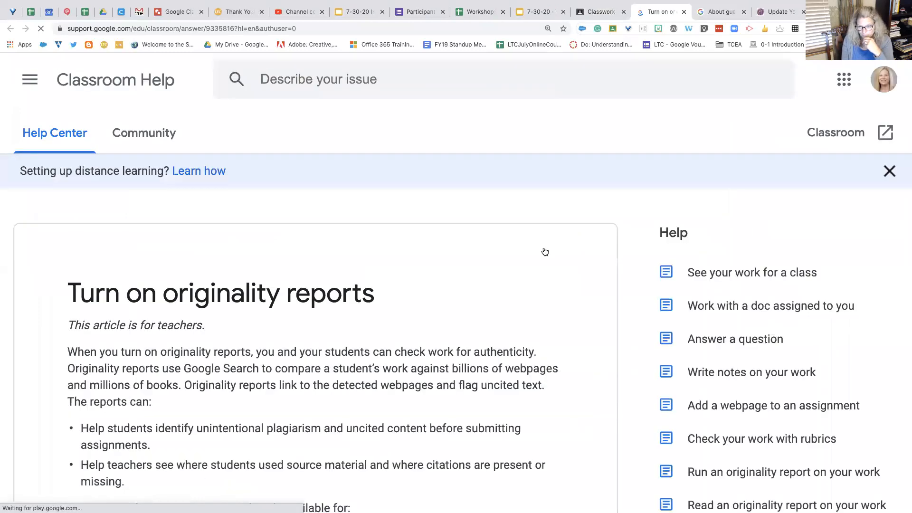
scroll(544, 249, "down", 3)
scroll(544, 251, "down", 1)
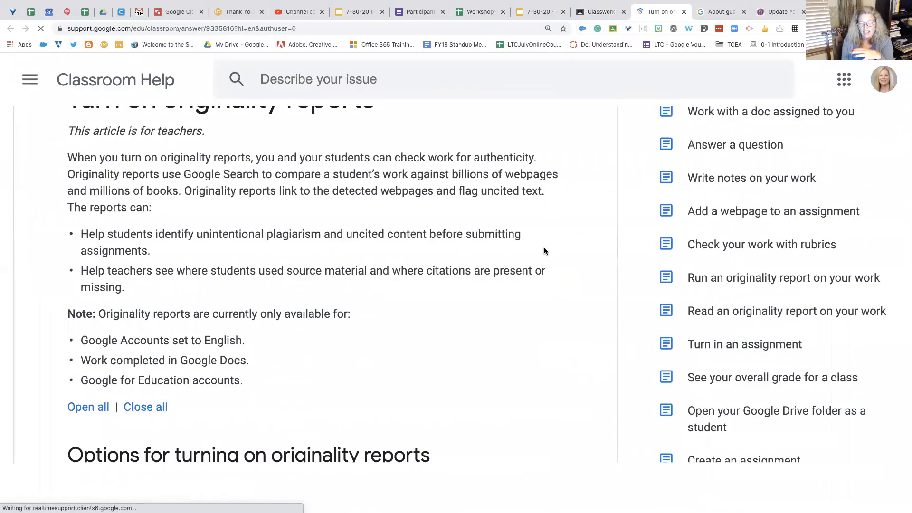
scroll(545, 251, "up", 4)
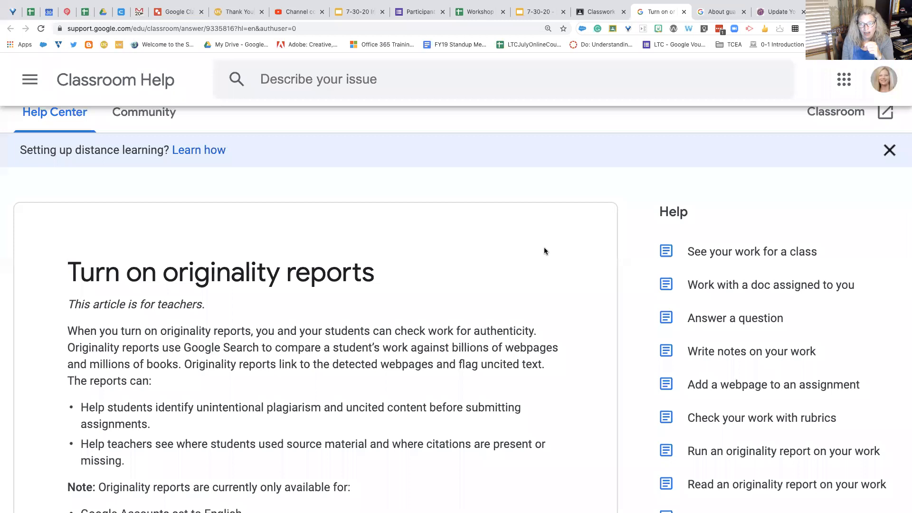
Step: Return to the U.S.A. geography assignment in Google Classroom and assign it to the selected students immediately
left_click(607, 15)
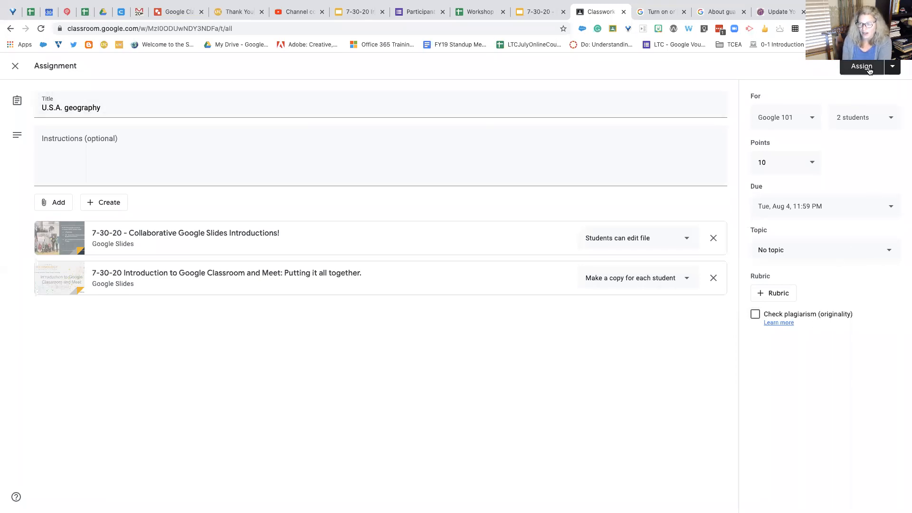
left_click(893, 67)
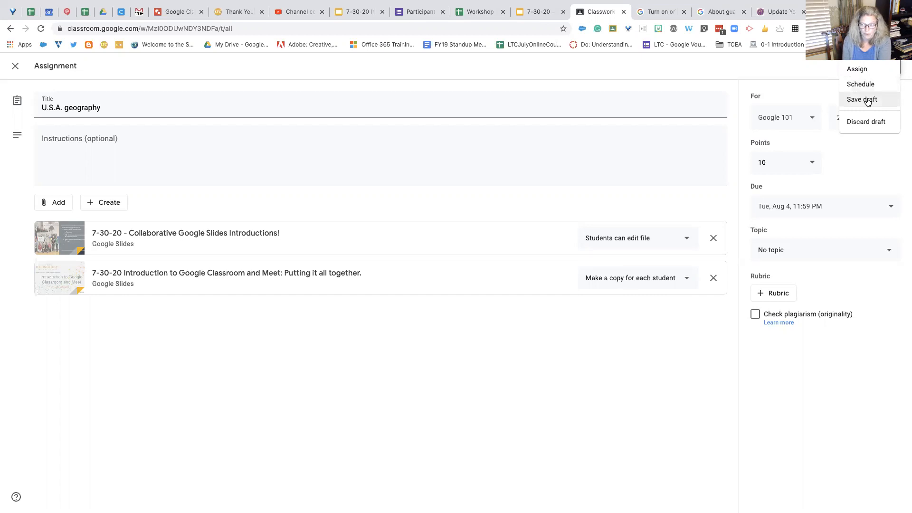
left_click(864, 74)
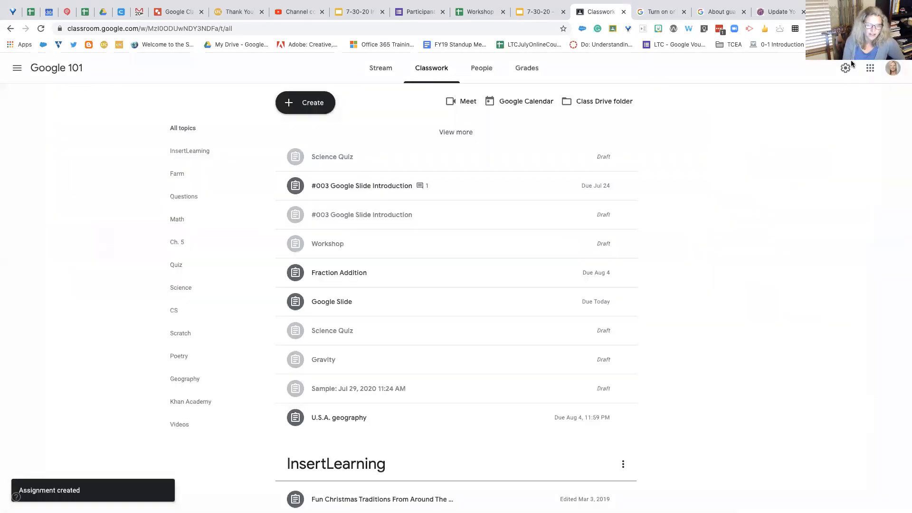
Step: Switch to the "7-30-20 - Collaborative Google Slides Introductions!" presentation in Google Slides and look at the introductions on slides 3 and 16
left_click(540, 13)
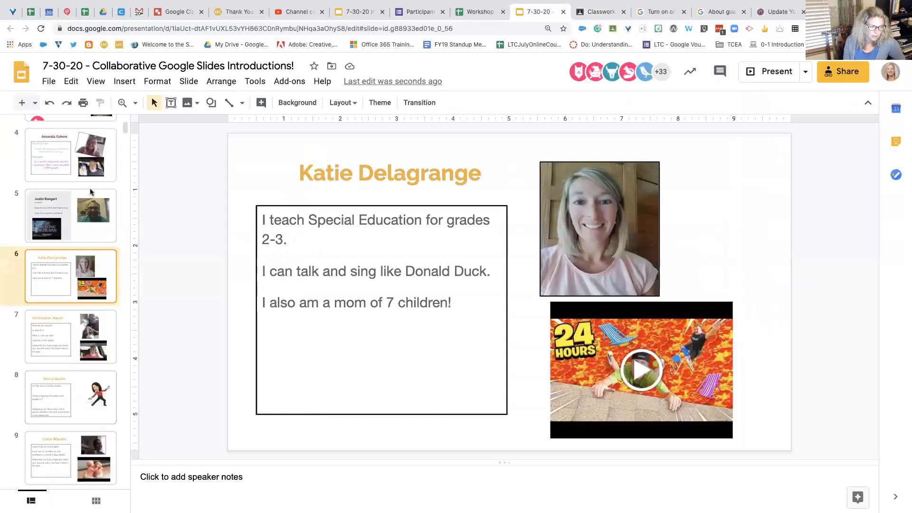
scroll(90, 188, "up", 4)
scroll(98, 207, "down", 2)
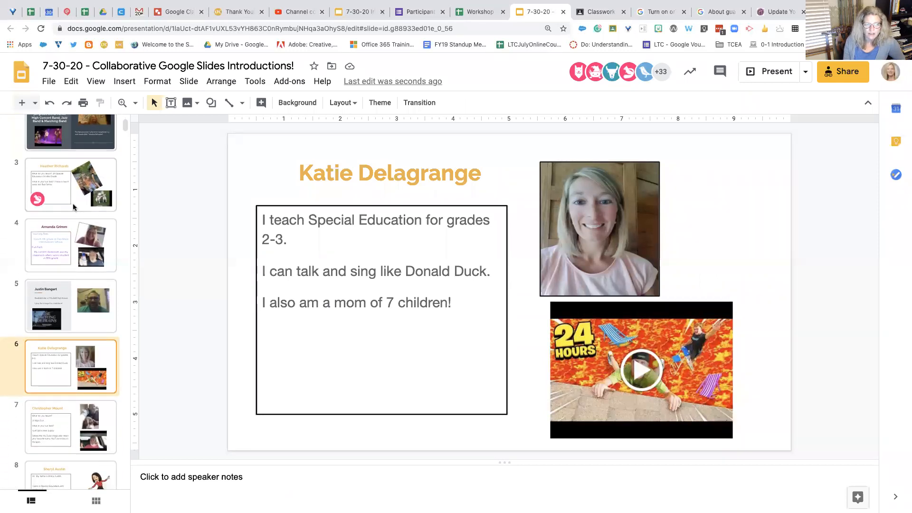
left_click(73, 203)
scroll(72, 282, "down", 10)
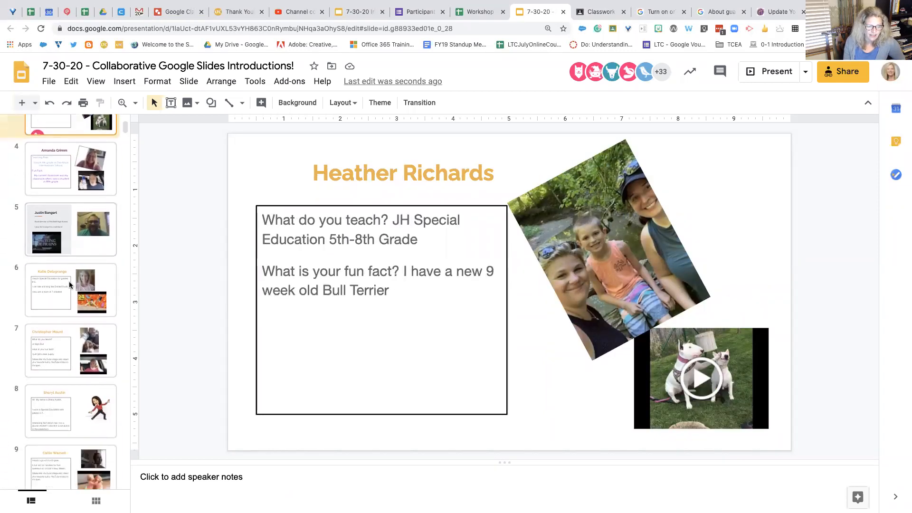
scroll(69, 285, "down", 5)
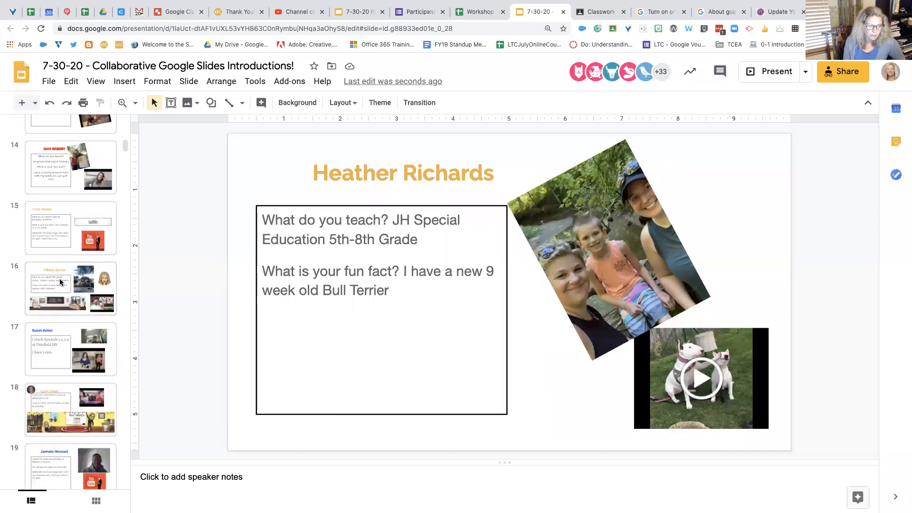
left_click(66, 271)
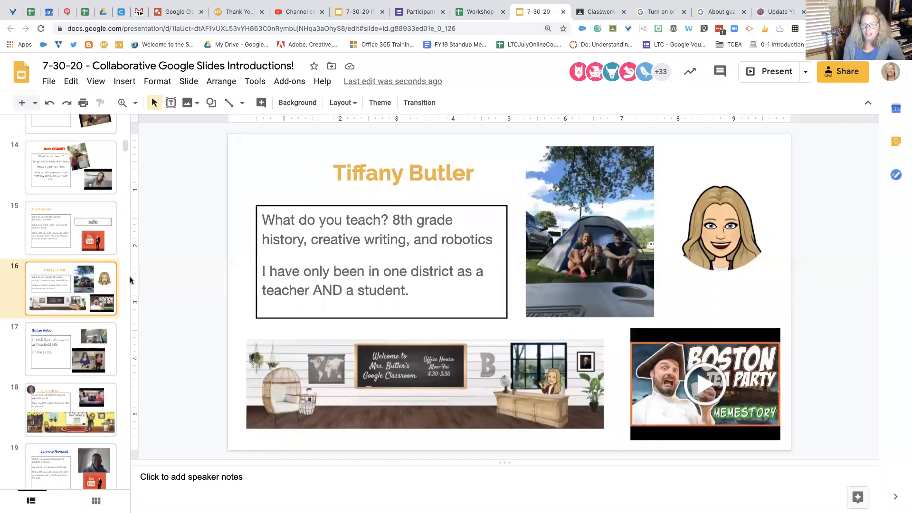